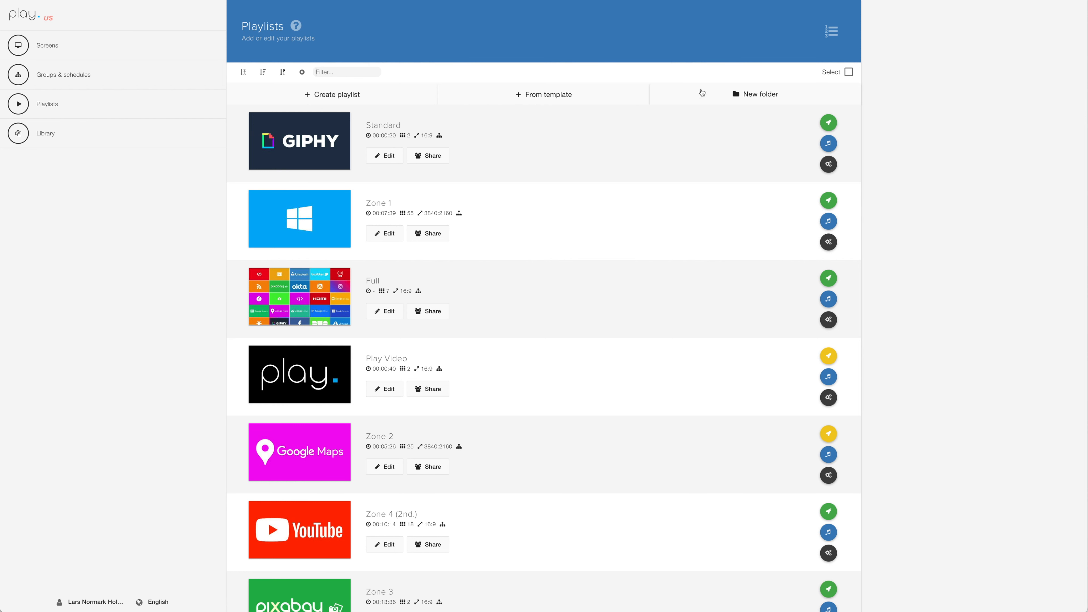
# - Start a new playlist named Demonstration and expand its advanced options
pyautogui.click(325, 94)
pyautogui.write('Dem')
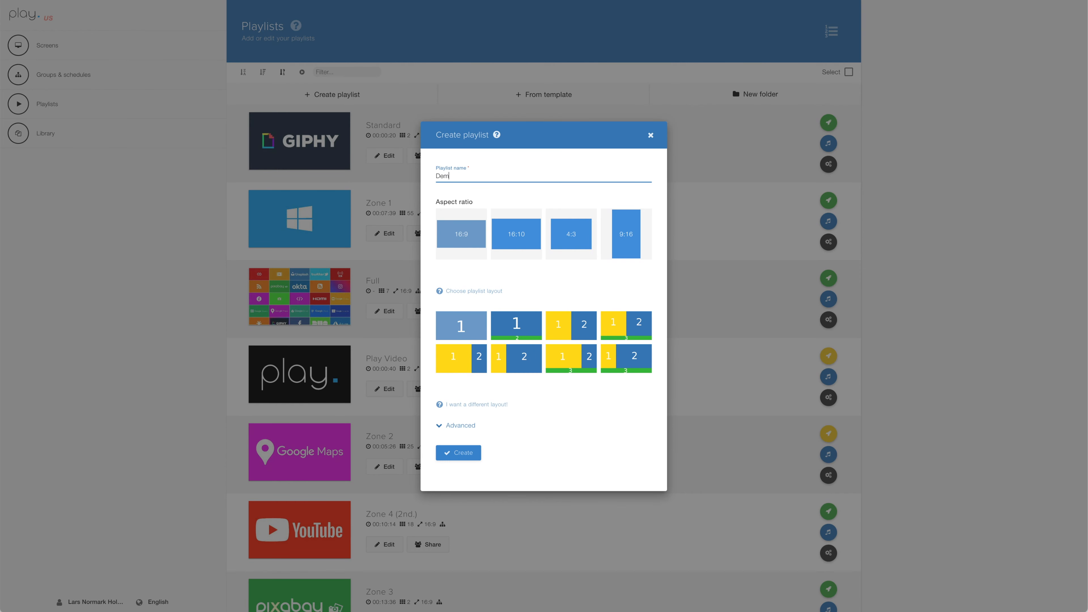
pyautogui.write('onstration')
pyautogui.click(454, 426)
# - Try a custom screen resolution of 2500:400 for the new playlist
pyautogui.moveTo(452, 393); pyautogui.dragTo(428, 397)
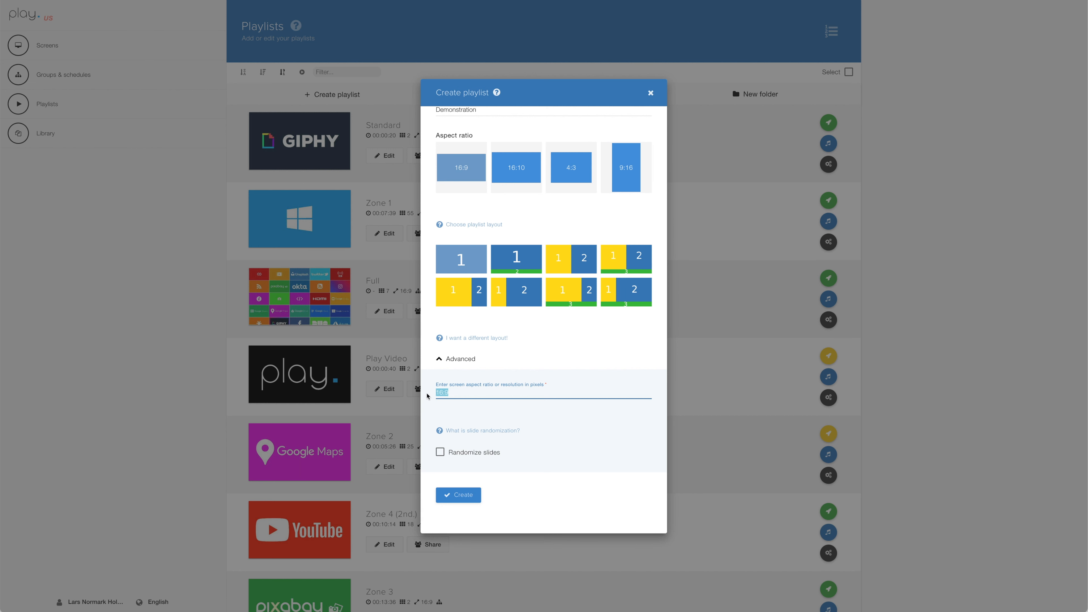
pyautogui.write('2500:400')
# - Set the playlist's aspect ratio to 16:9 and create the playlist
pyautogui.press('super+a')
pyautogui.write('16:9')
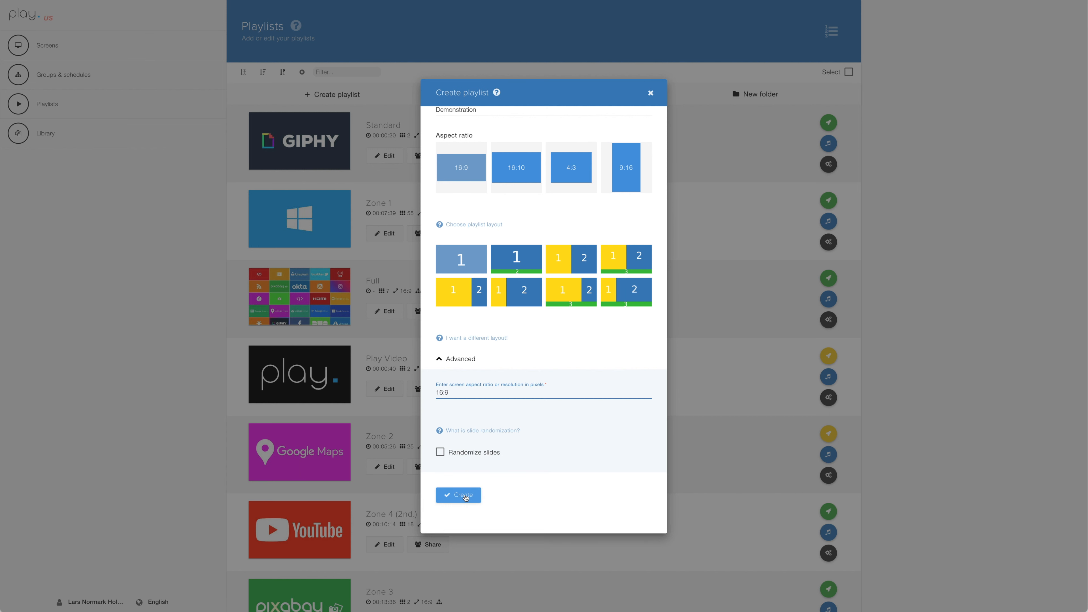
pyautogui.click(464, 496)
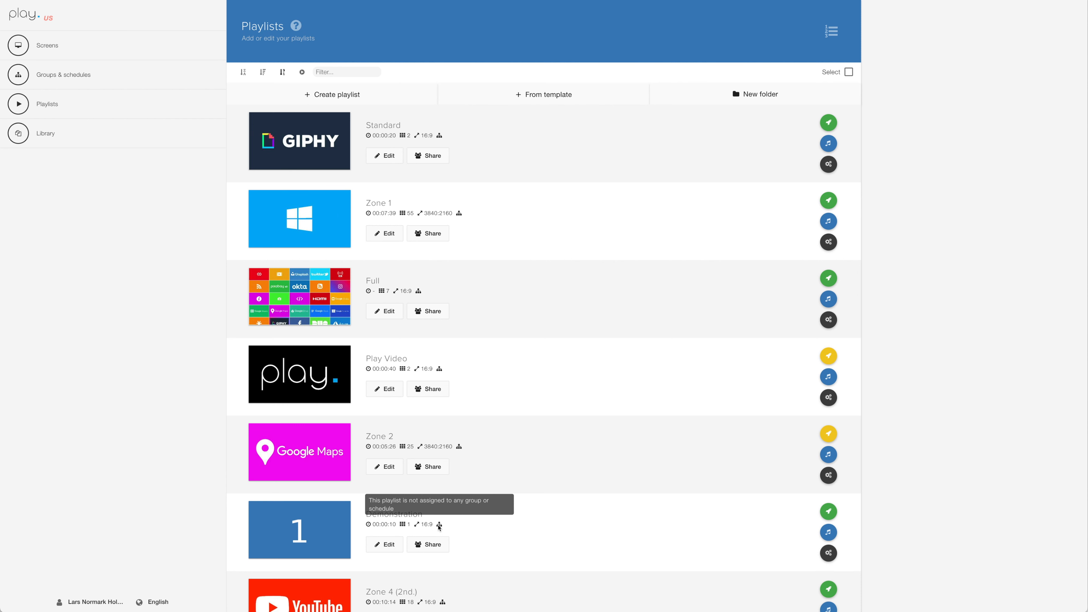
# - Review the email and team sharing options of the Demonstration playlist and close them without sharing
pyautogui.click(431, 546)
pyautogui.click(443, 311)
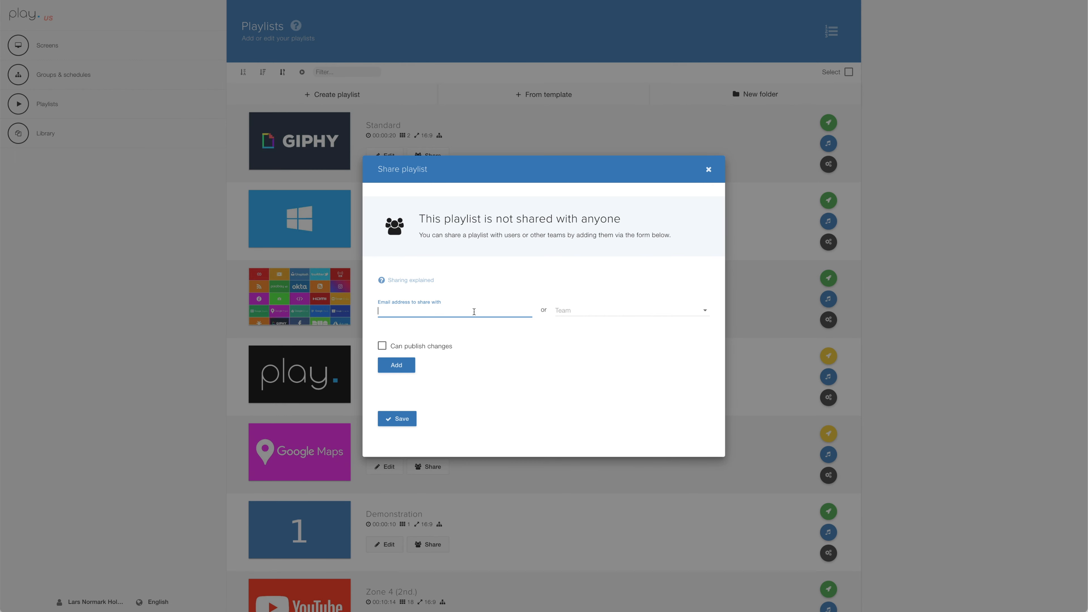
pyautogui.click(696, 313)
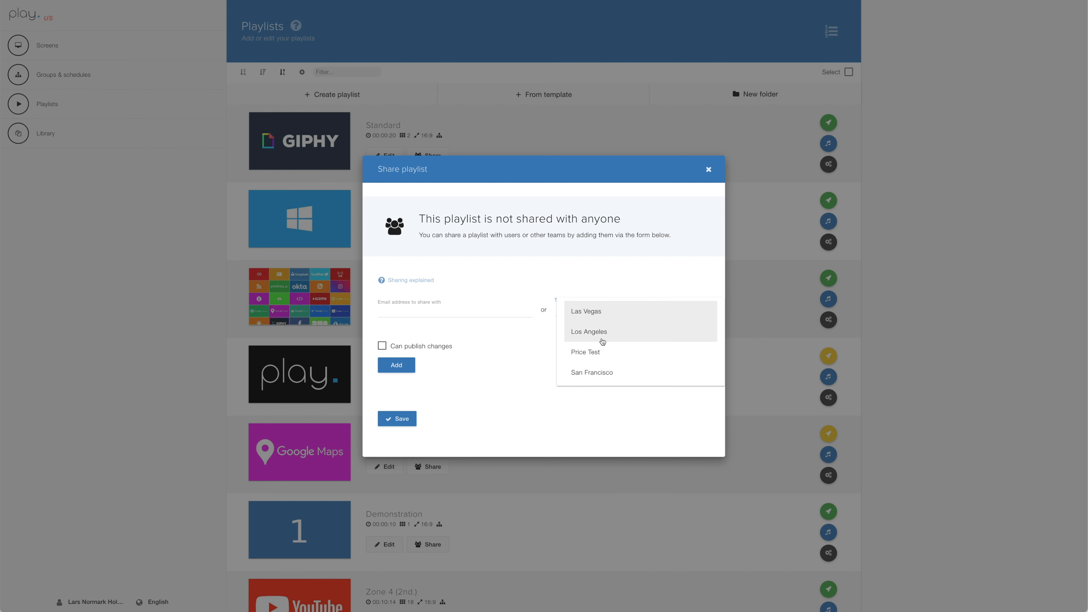
pyautogui.click(515, 362)
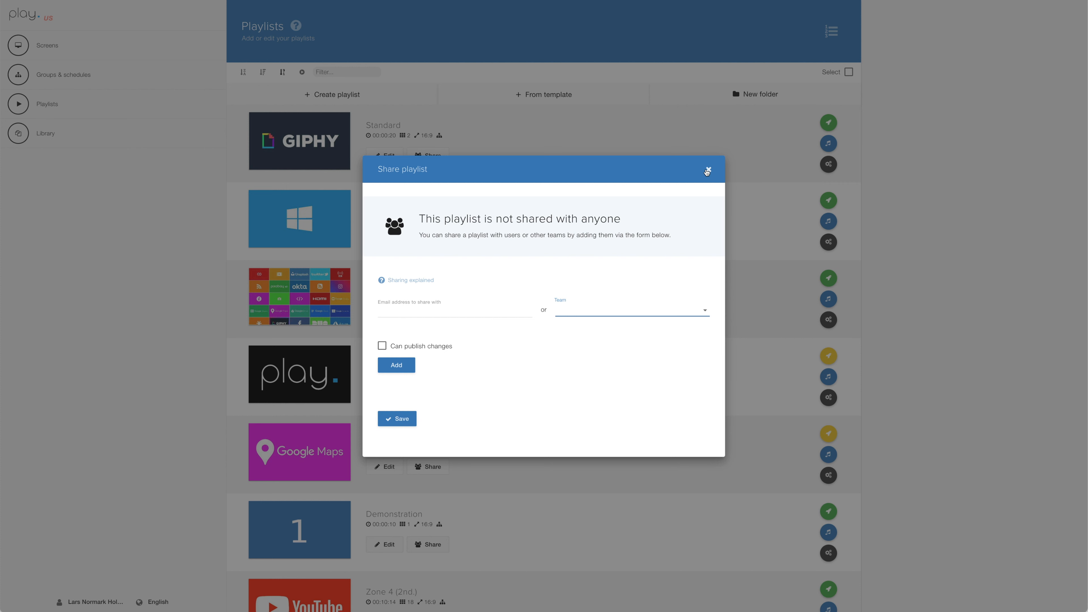
pyautogui.click(707, 171)
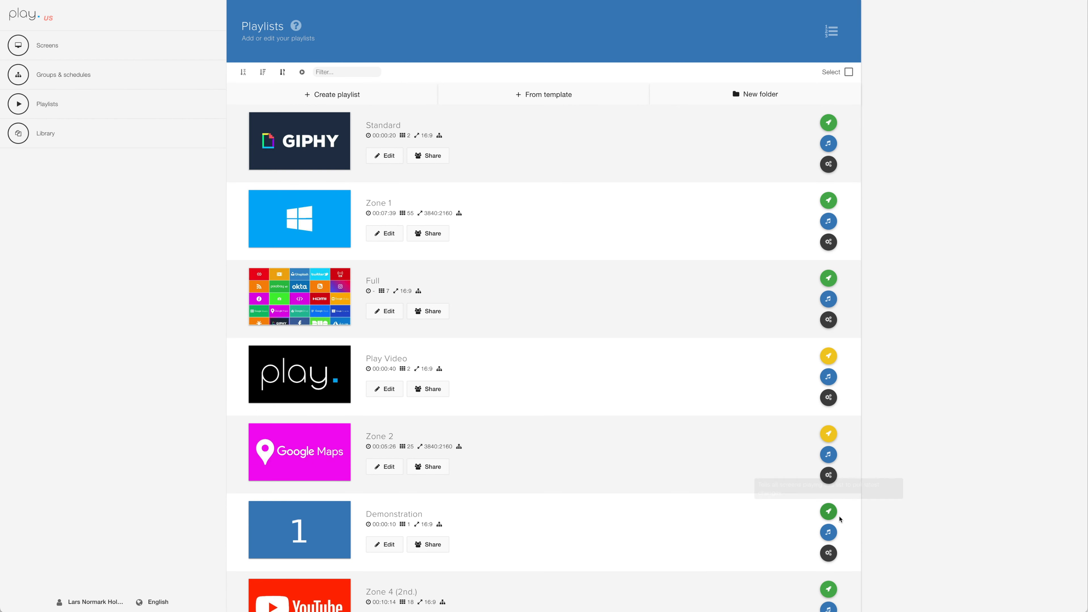
# - Examine the background music settings of the Demonstration playlist and save them without adding tracks
pyautogui.click(829, 532)
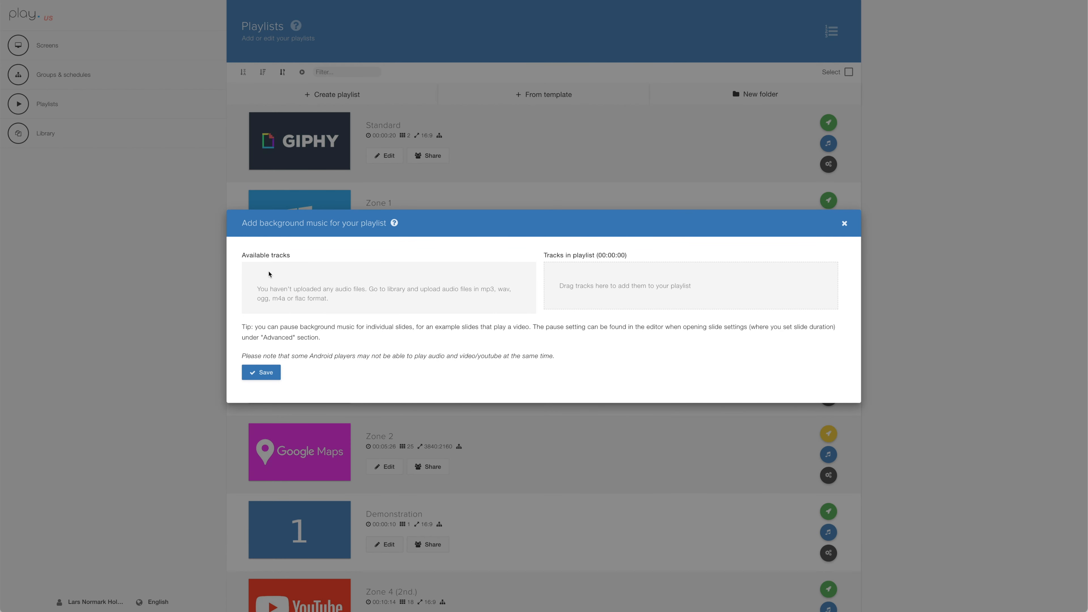
pyautogui.moveTo(270, 281); pyautogui.dragTo(603, 280)
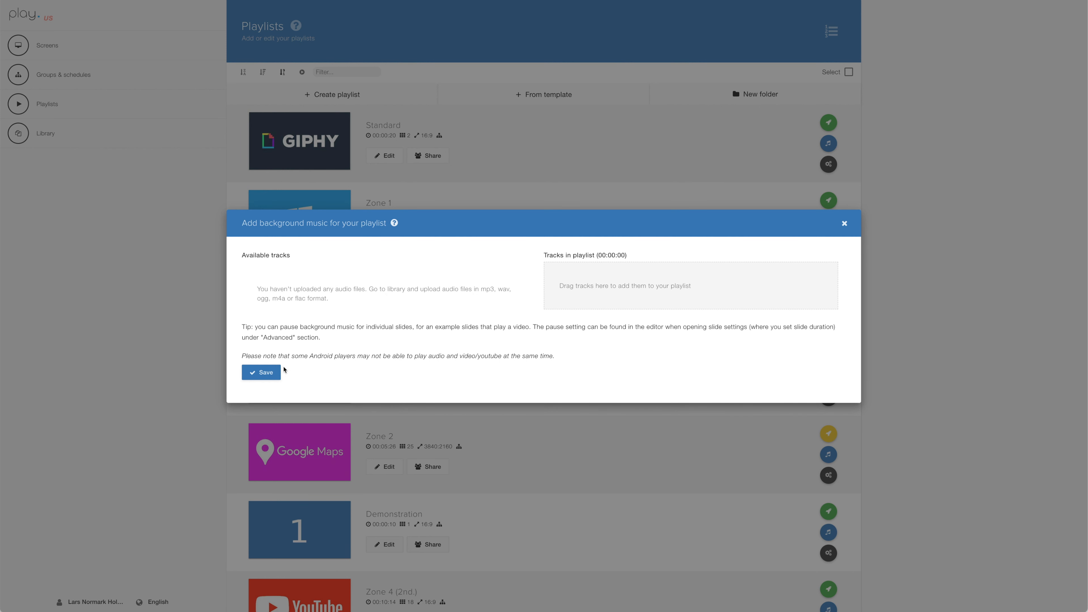
pyautogui.click(275, 373)
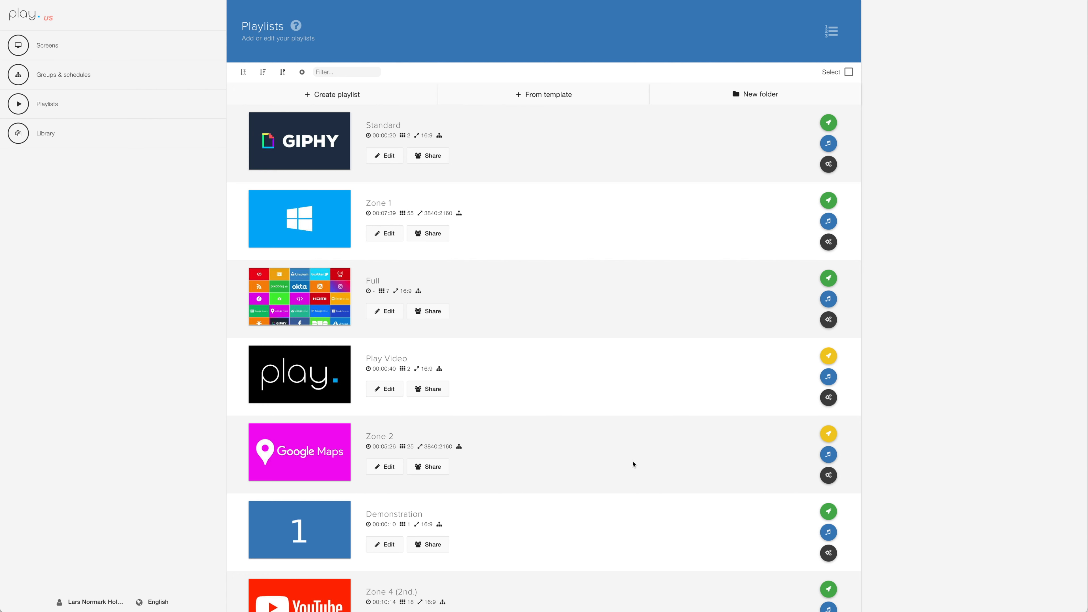
# - Open the Zone 2 playlist's settings with the advanced options expanded
pyautogui.click(829, 475)
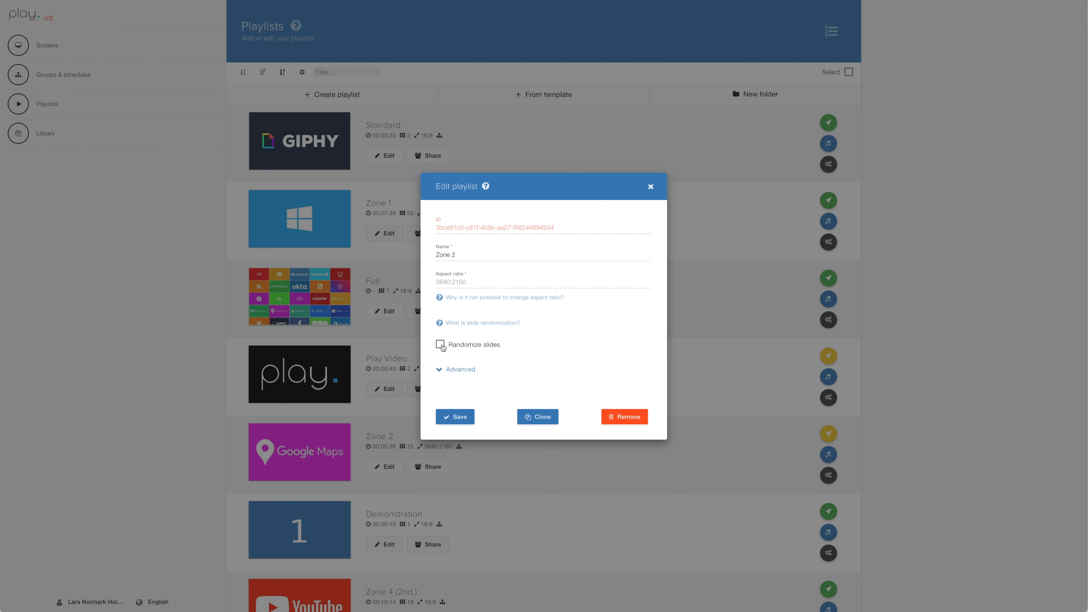
pyautogui.click(455, 370)
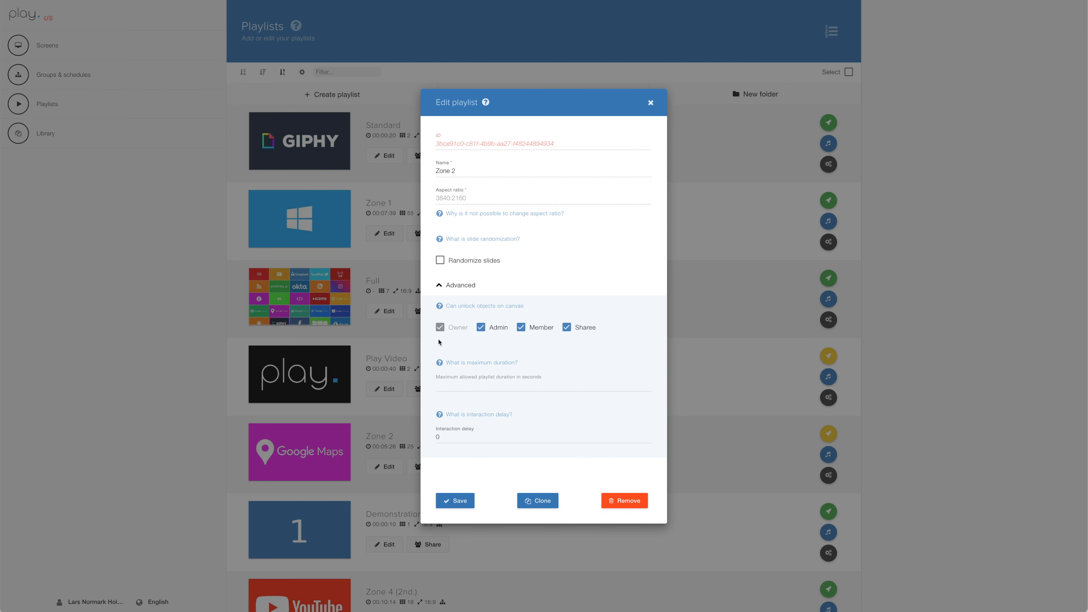
# - Try a maximum allowed duration of 300 seconds for the Zone 2 playlist and clear it
pyautogui.click(479, 386)
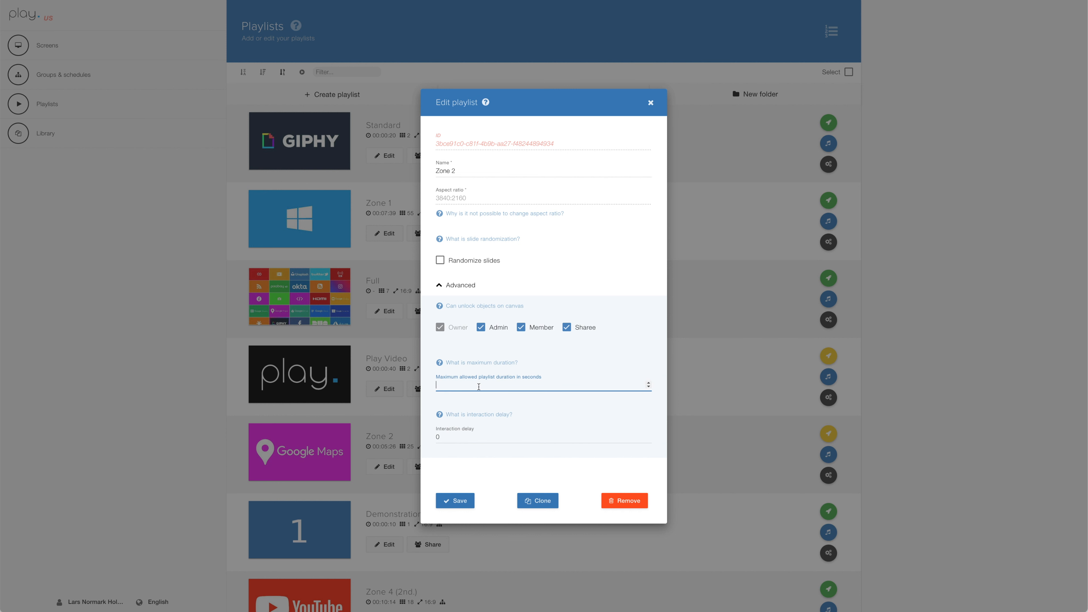
pyautogui.write('300')
pyautogui.press('BackSpace')
pyautogui.press('BackSpace')
# - Set the Zone 2 playlist's interaction delay to 20 and save the settings
pyautogui.click(462, 435)
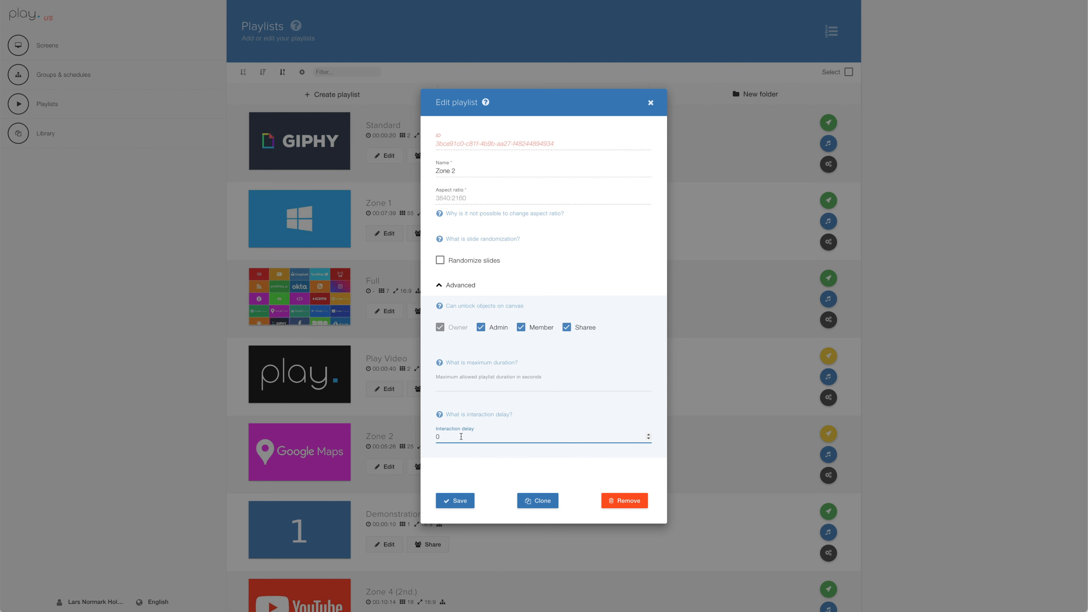
pyautogui.write('20')
pyautogui.click(455, 501)
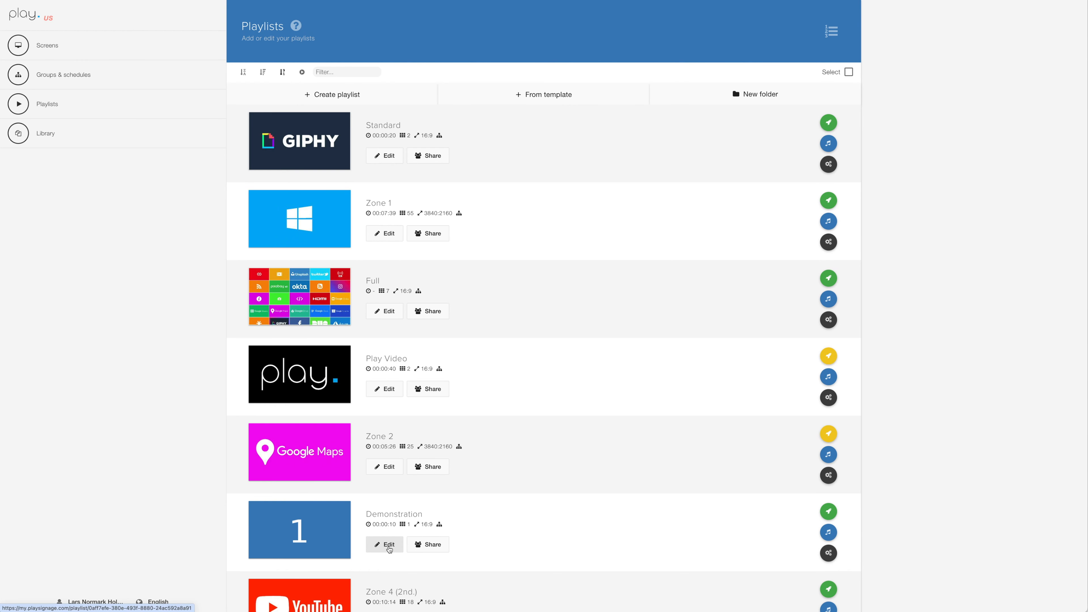
# - Open the Demonstration playlist for editing and briefly view the stored slides above the slide timeline
pyautogui.click(389, 545)
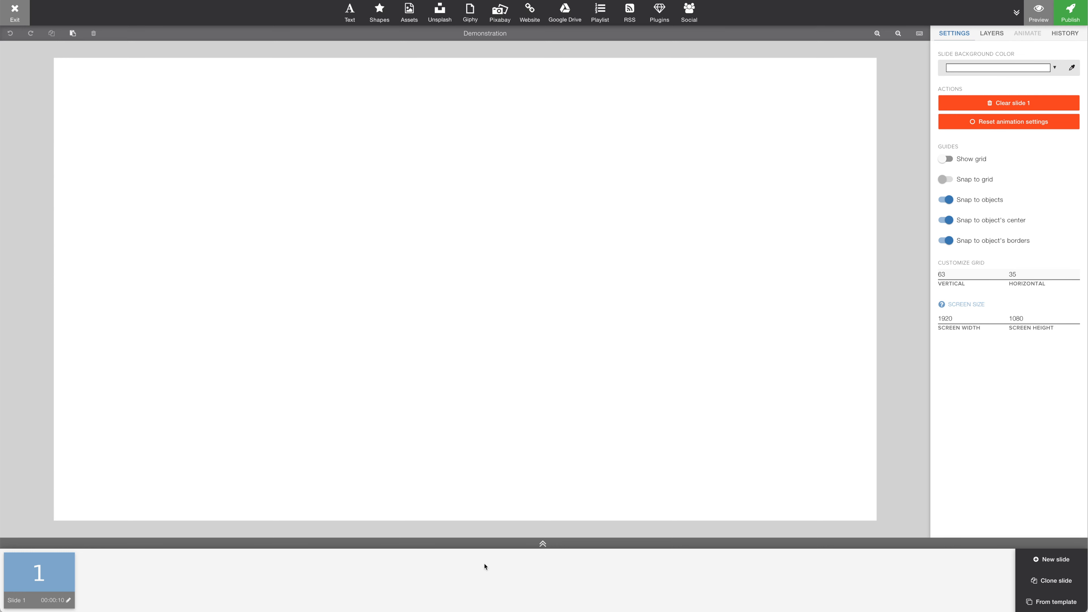
pyautogui.click(538, 548)
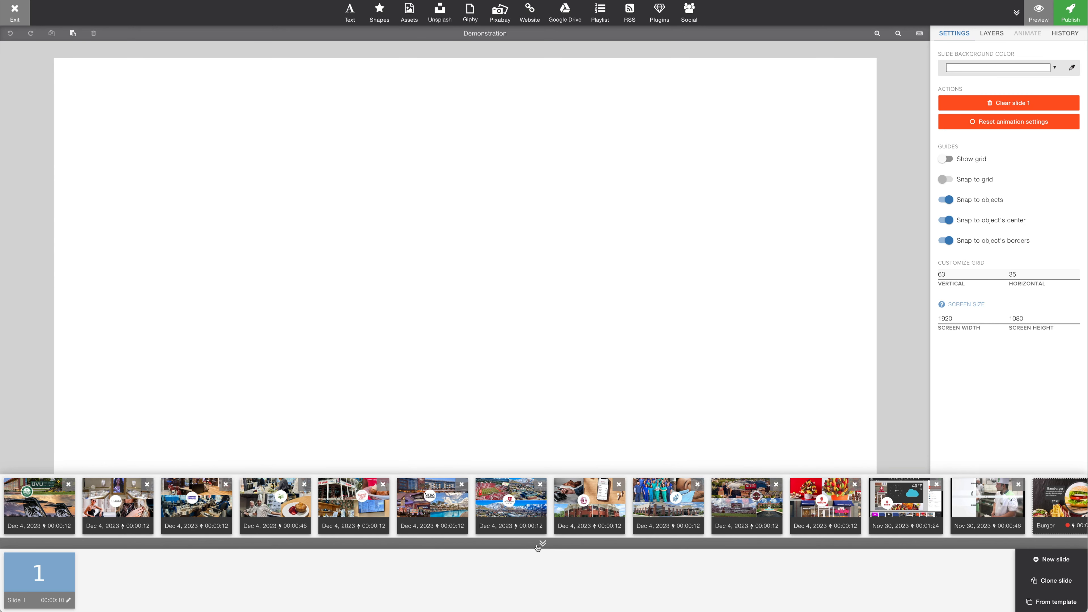
pyautogui.click(538, 546)
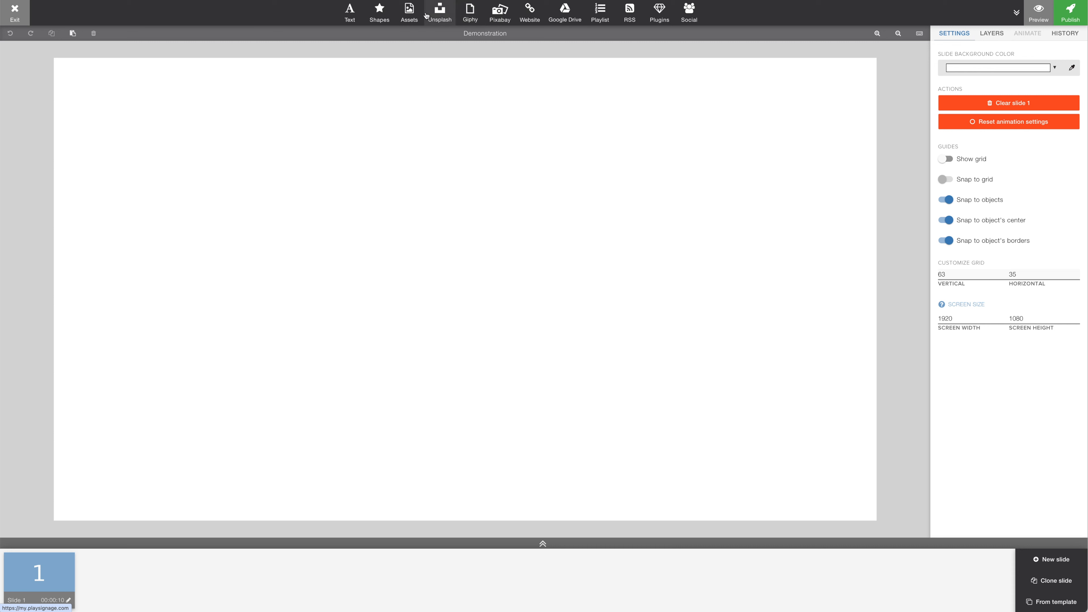
# - Insert the PLUGINS 5 COLUM.mp4 video from the assets into slide 1
pyautogui.click(410, 16)
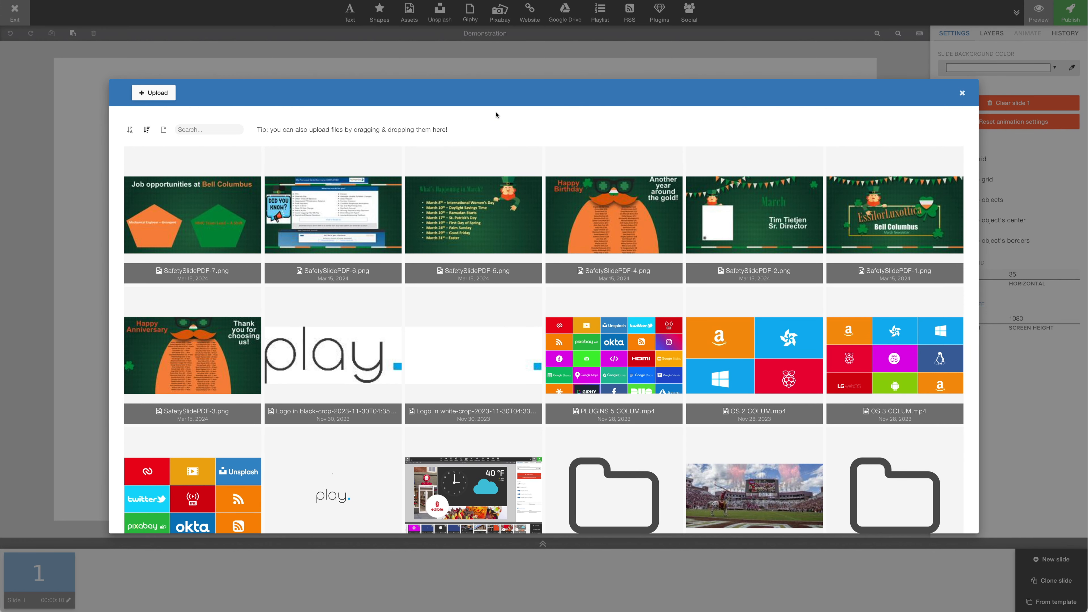
pyautogui.click(602, 326)
# - Reposition the video on the slide, scale it to about 1148 × 646 px, and fit it to the full slide
pyautogui.moveTo(578, 263); pyautogui.dragTo(650, 245)
pyautogui.moveTo(843, 102); pyautogui.dragTo(589, 178)
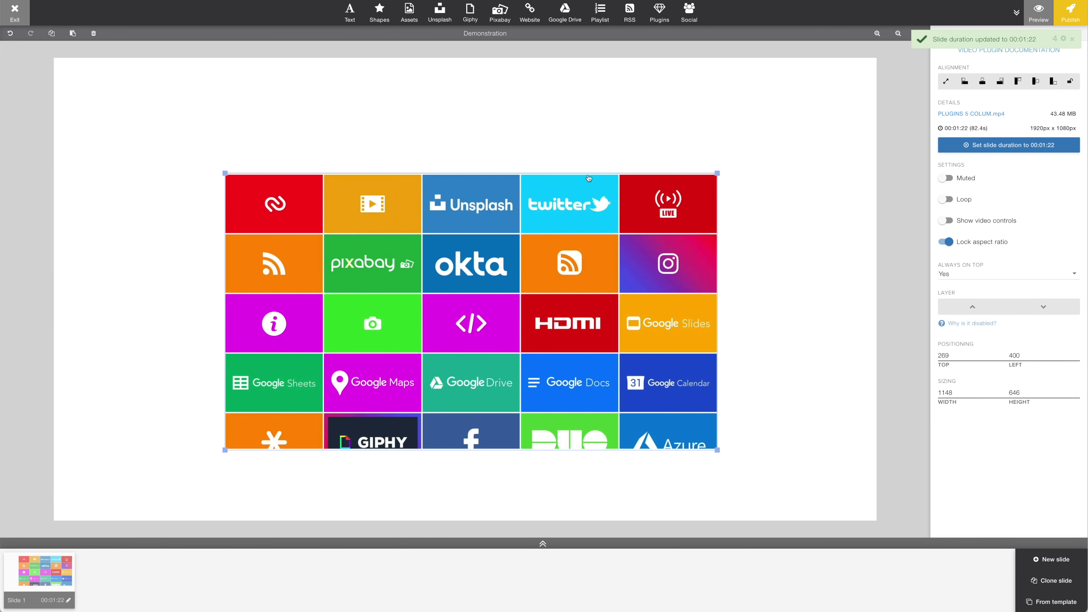
pyautogui.moveTo(476, 182); pyautogui.dragTo(482, 124)
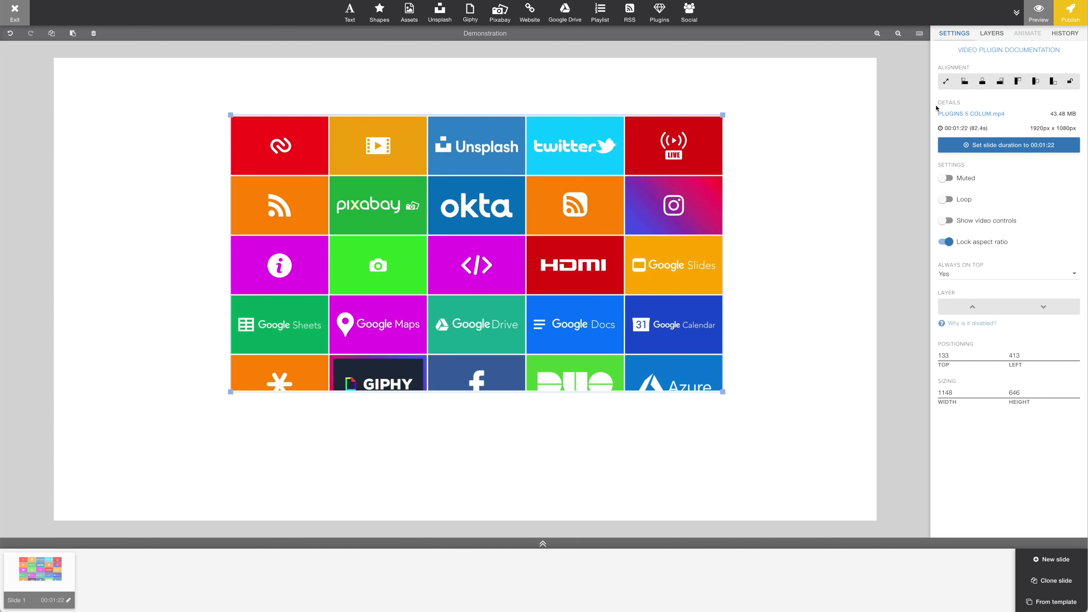
pyautogui.click(946, 81)
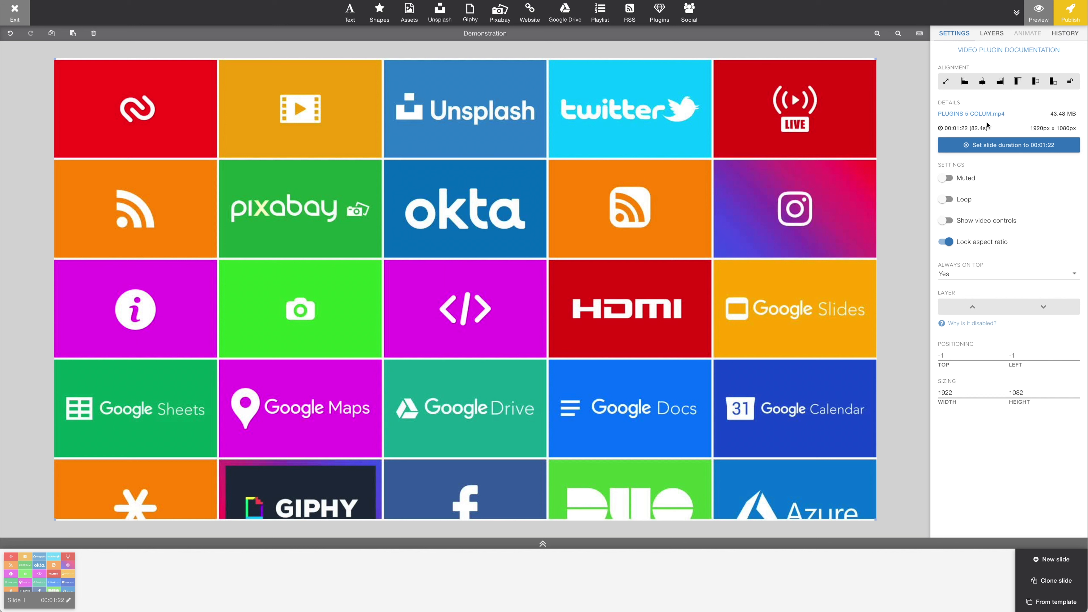
# - Restore slide 1 from its history to the version of Apr 19, 2024 14:17:43 and exit the editor
pyautogui.click(994, 34)
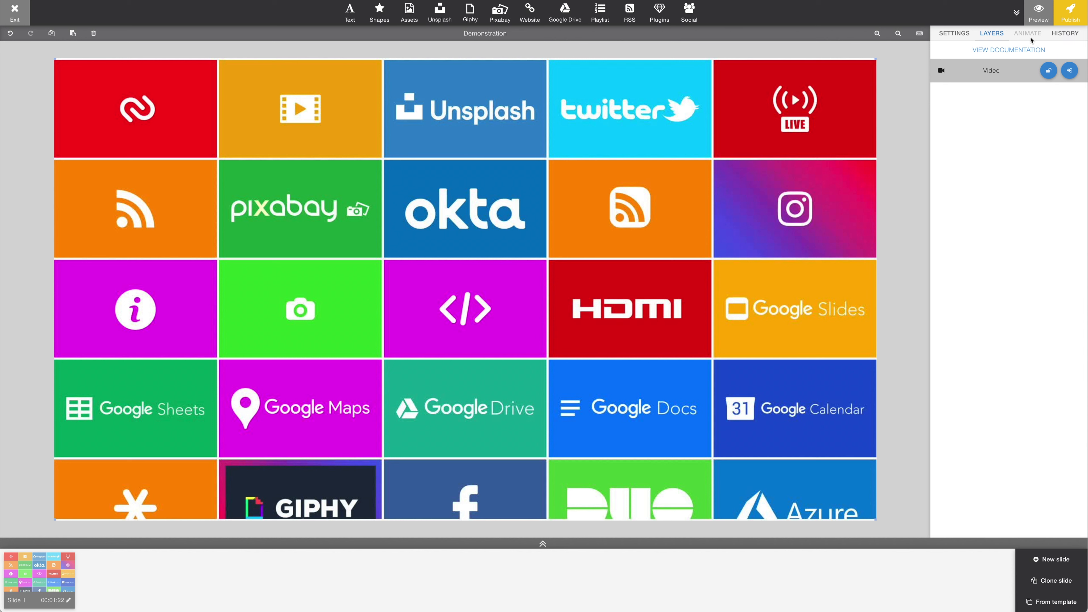
pyautogui.click(1066, 36)
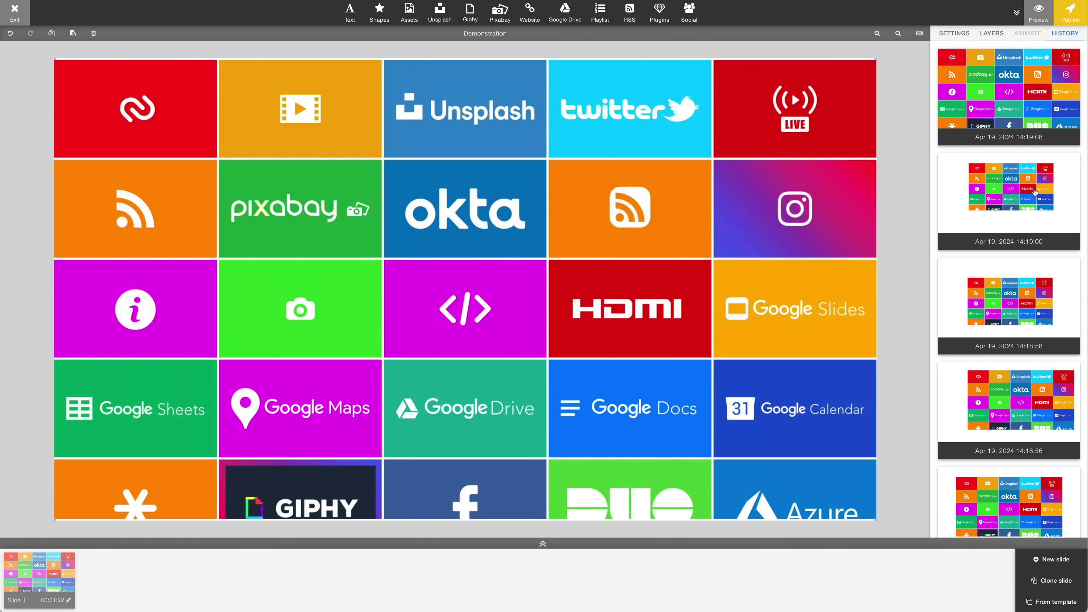
pyautogui.scroll(-3, 1043, 298)
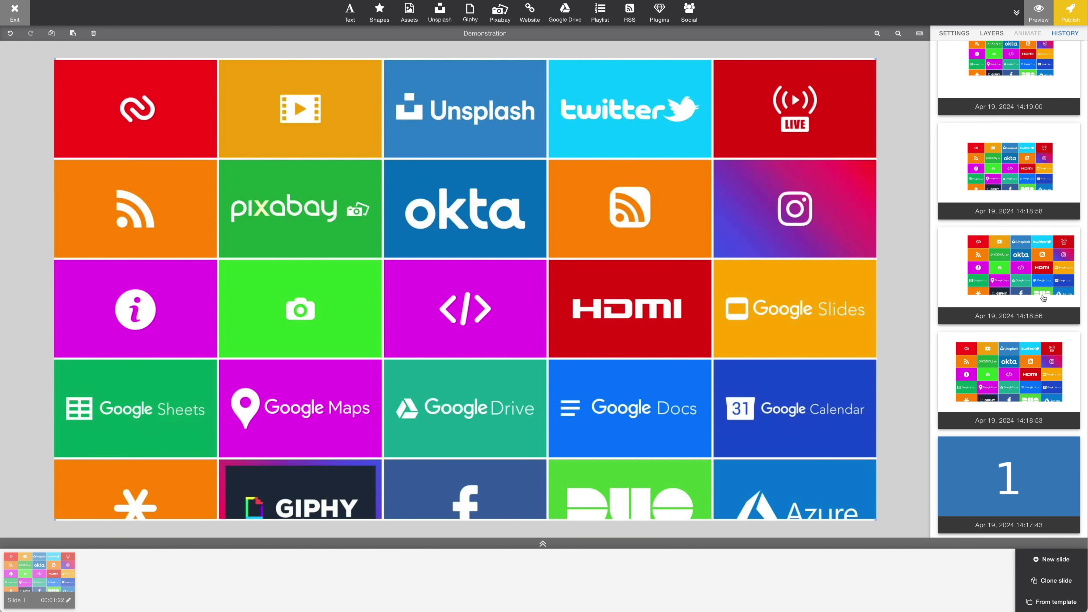
pyautogui.scroll(2, 1043, 298)
pyautogui.scroll(-2, 1043, 298)
pyautogui.click(1049, 453)
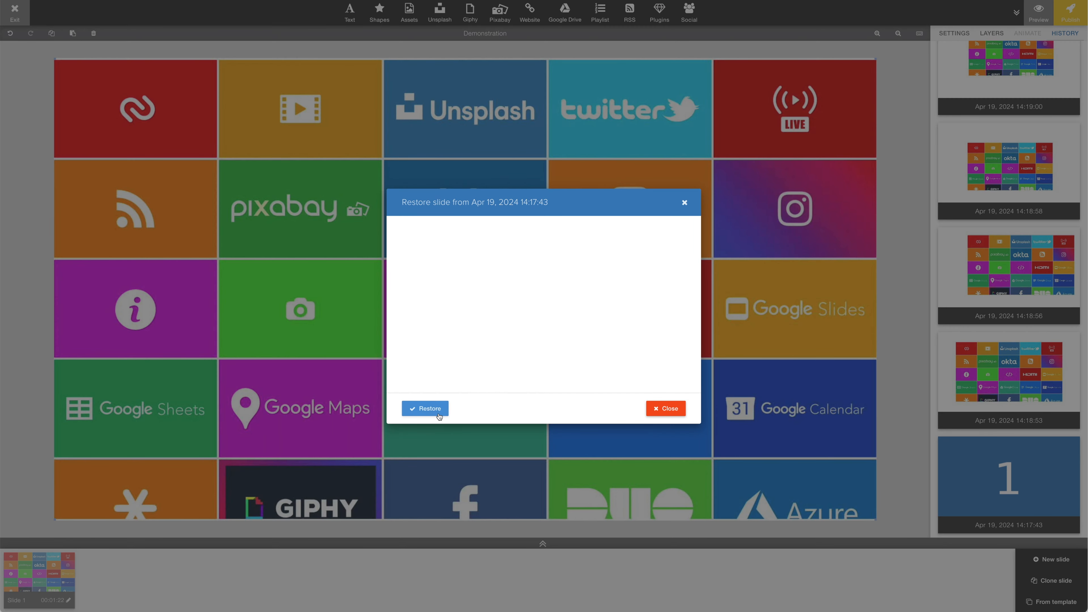
pyautogui.click(425, 409)
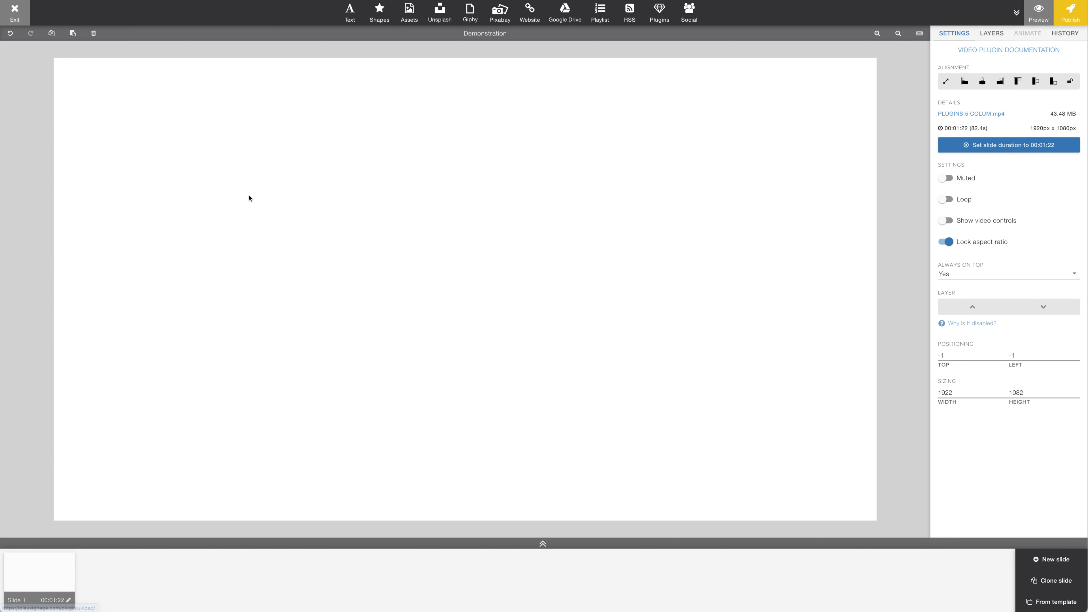
pyautogui.click(14, 13)
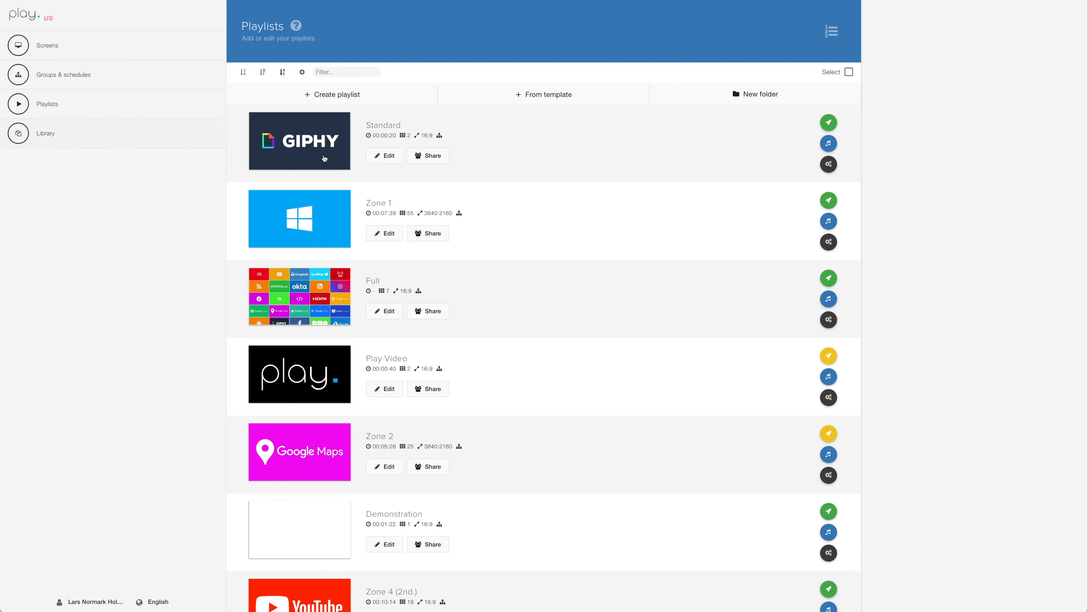
# - Create a playlist folder named Las Vegas and locate it in the playlist overview
pyautogui.click(764, 96)
pyautogui.write('La')
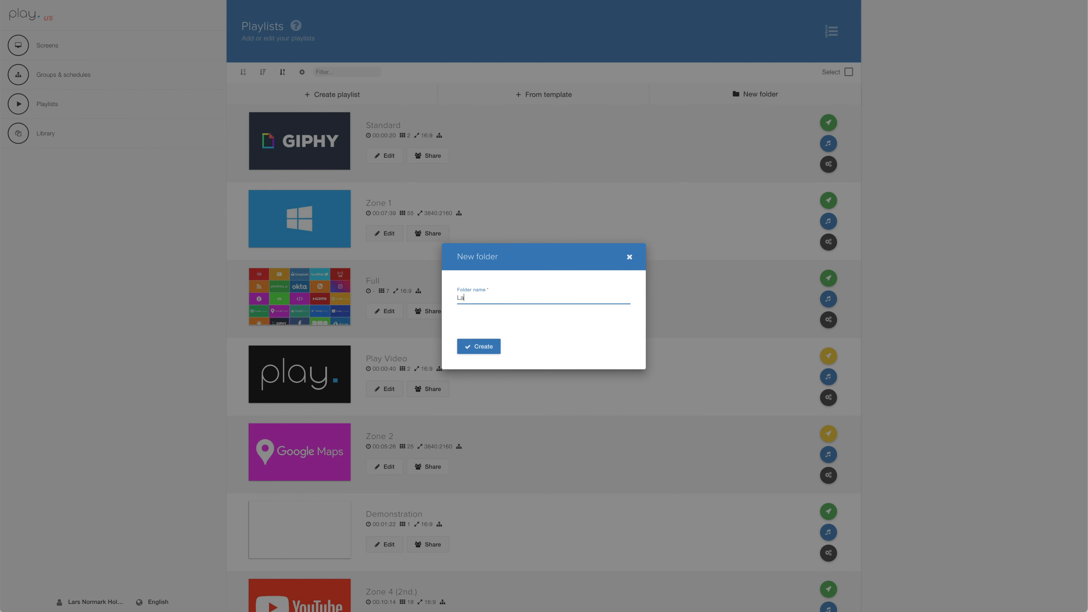
pyautogui.write('s Vegas')
pyautogui.click(490, 347)
pyautogui.scroll(-5, 488, 345)
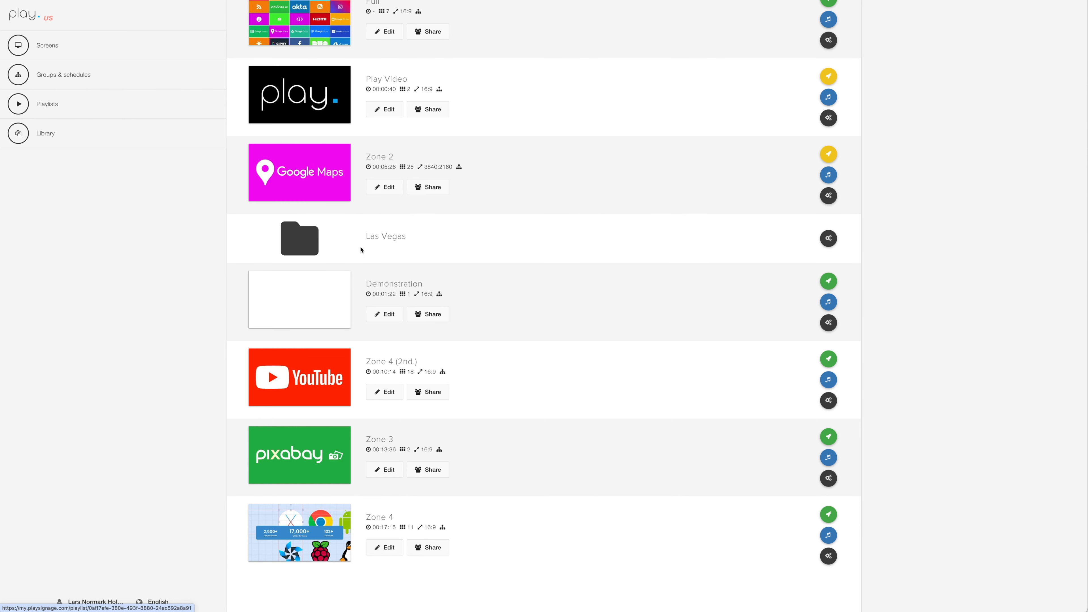
pyautogui.scroll(6, 508, 252)
# - Move the Demonstration playlist into the Las Vegas folder by cutting and pasting it
pyautogui.click(833, 35)
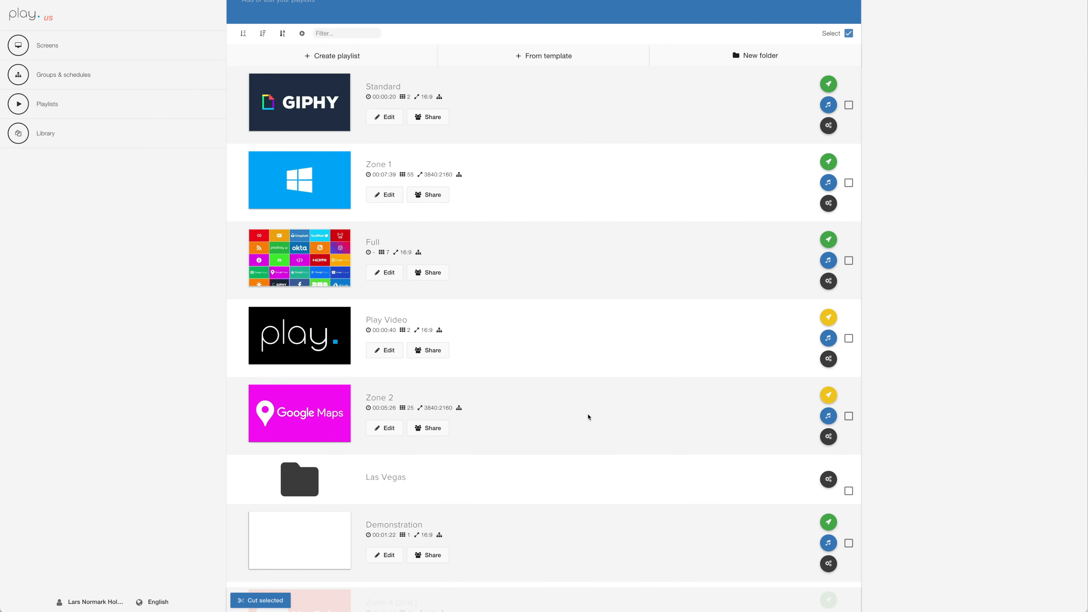
pyautogui.scroll(-3, 587, 415)
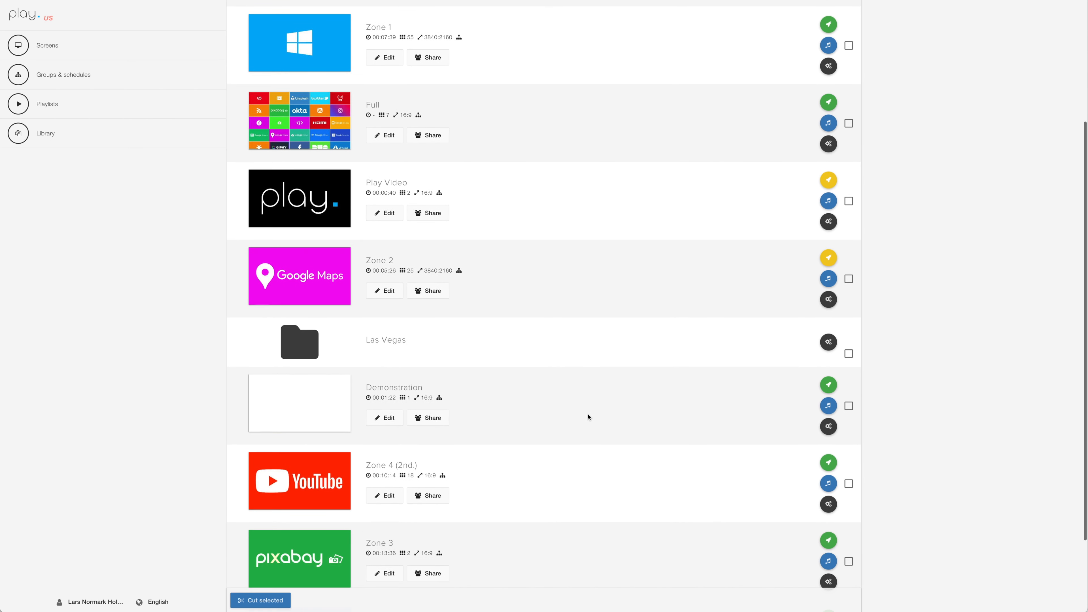
pyautogui.click(847, 410)
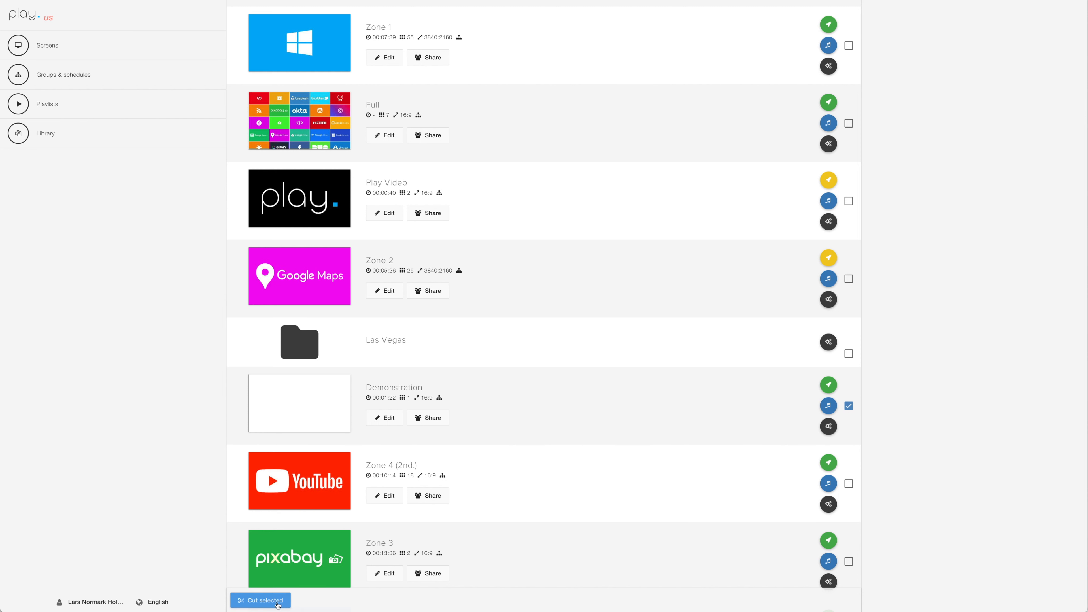
pyautogui.click(277, 601)
pyautogui.click(312, 343)
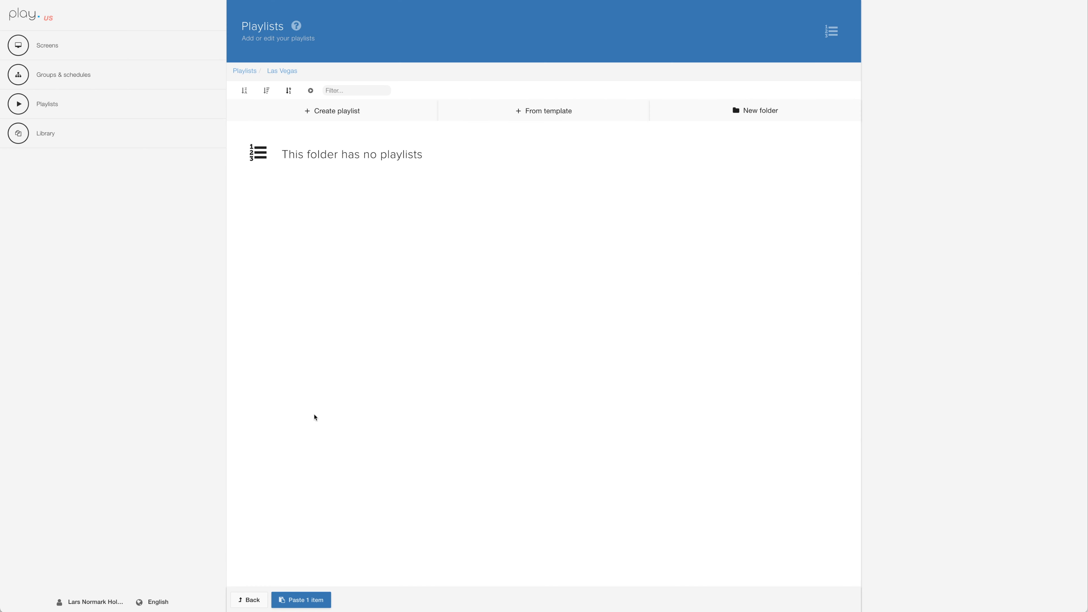
pyautogui.click(307, 600)
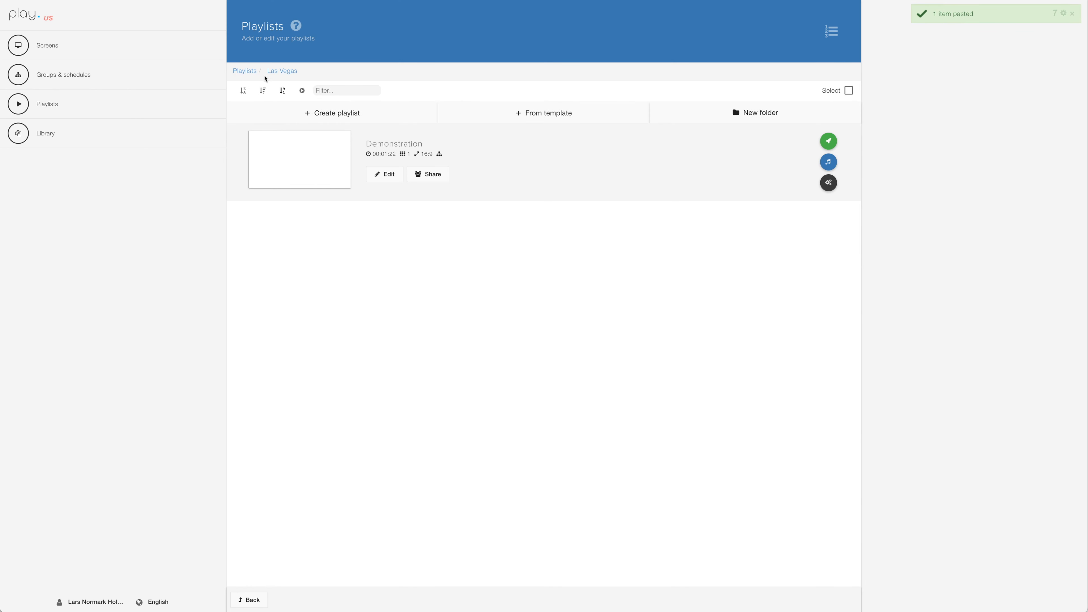
# - Return to the top-level playlists and look through the list
pyautogui.click(245, 71)
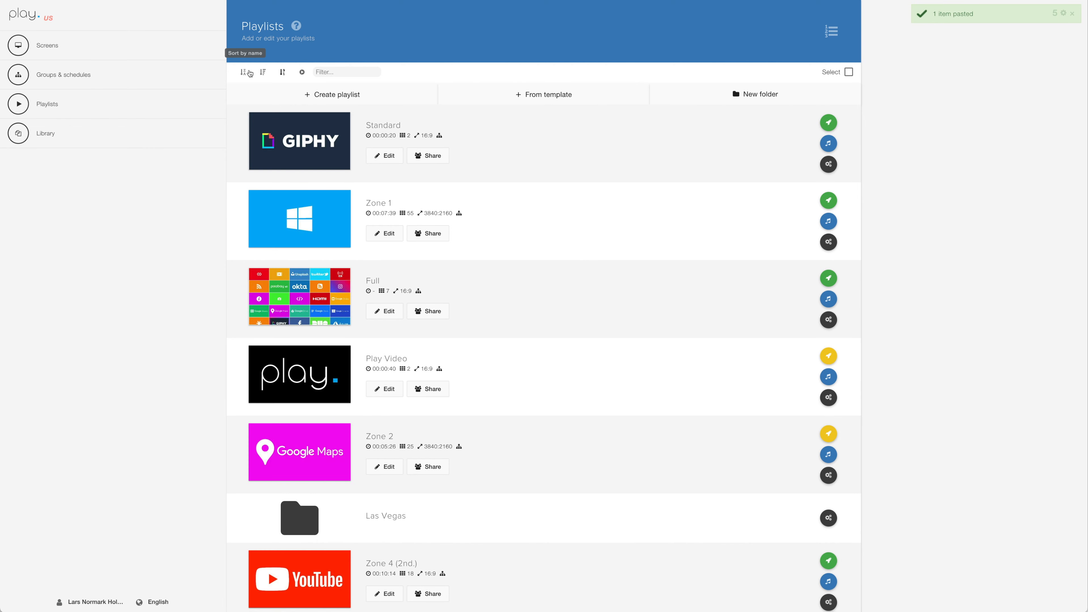
pyautogui.scroll(-2, 534, 424)
pyautogui.scroll(-2, 534, 424)
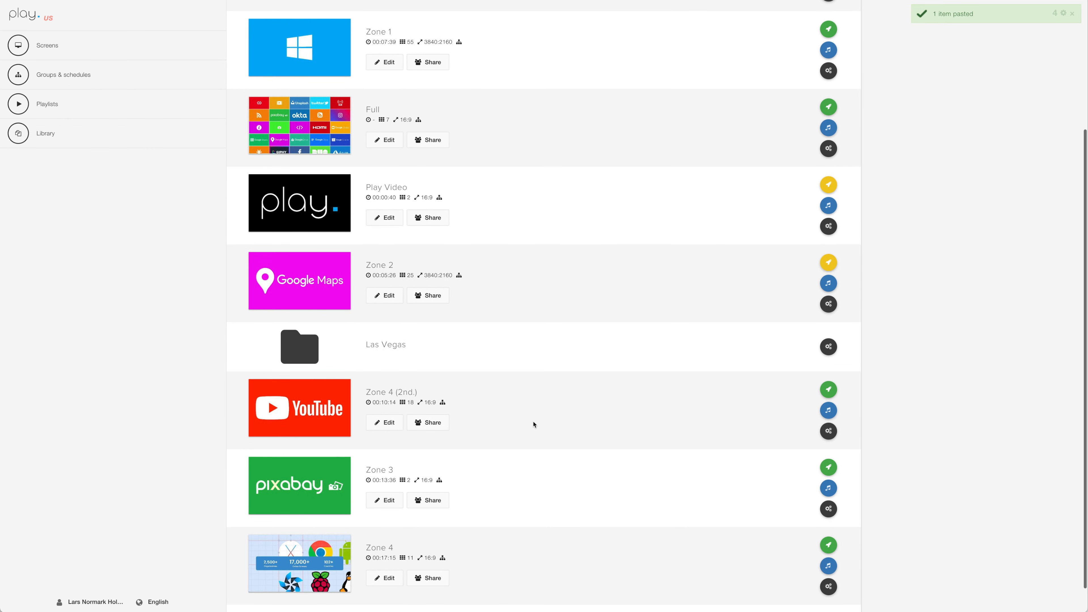